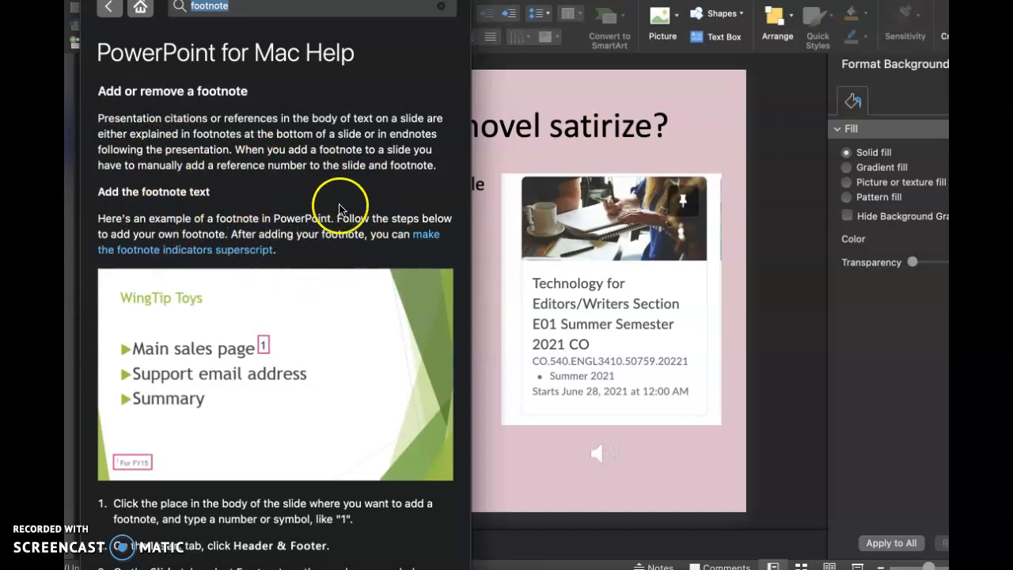
Step: Read the help article on adding footnote text through the Header and Footer settings, and close the help window
scroll(286, 215, "down", 2)
scroll(238, 310, "down", 4)
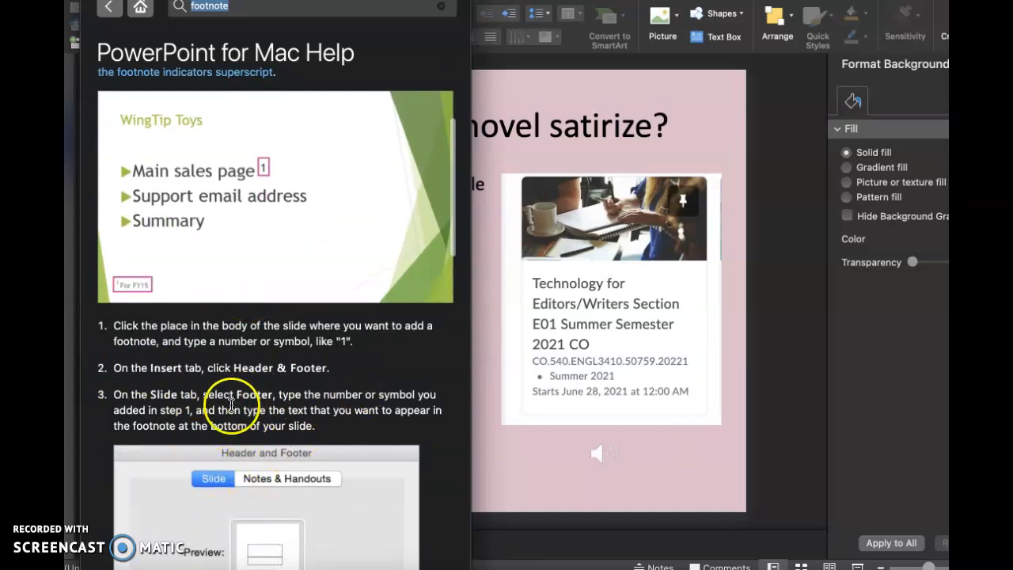
scroll(254, 413, "down", 5)
scroll(264, 413, "down", 6)
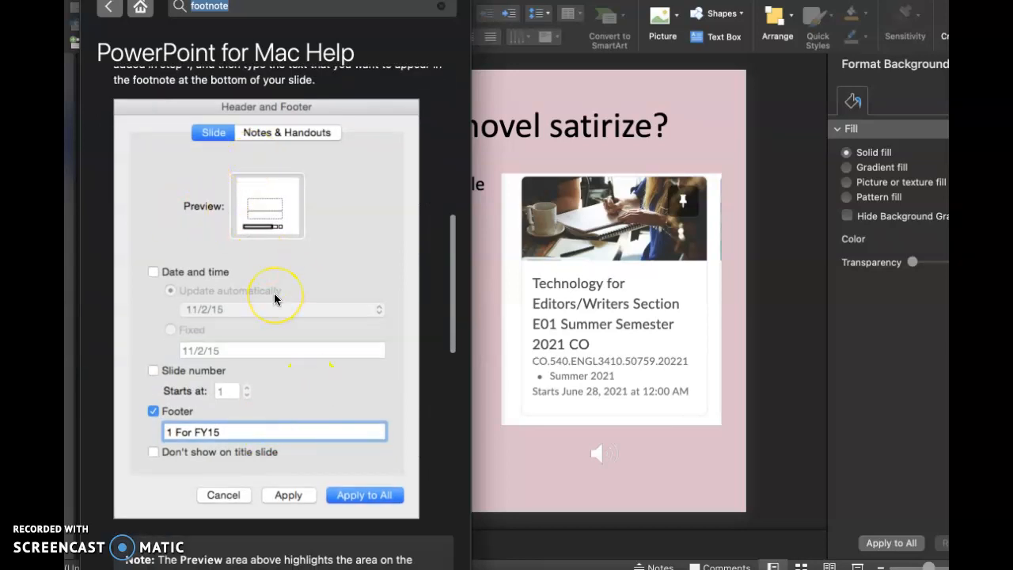
scroll(275, 295, "up", 2)
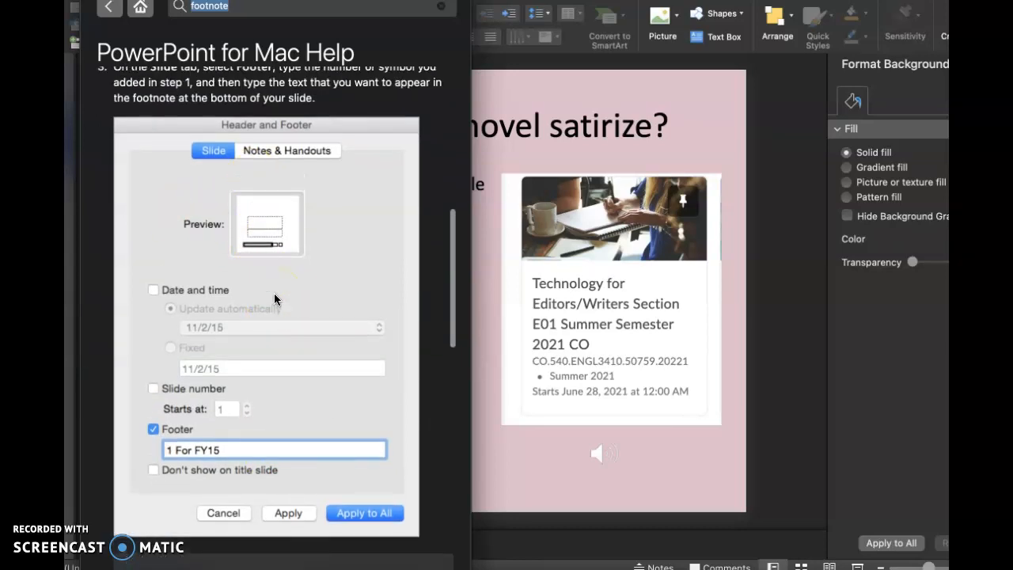
scroll(275, 298, "down", 1)
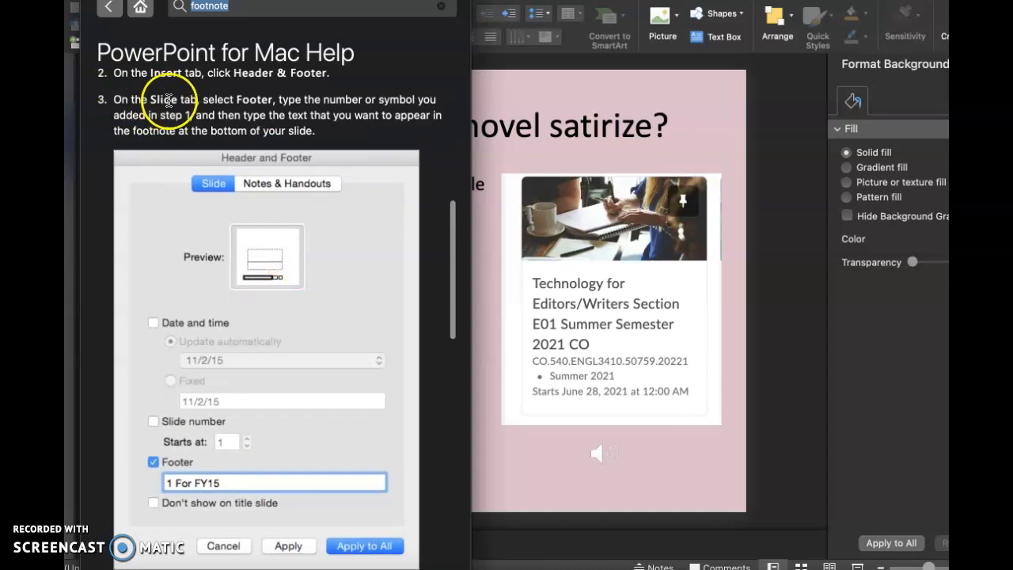
scroll(164, 101, "up", 1)
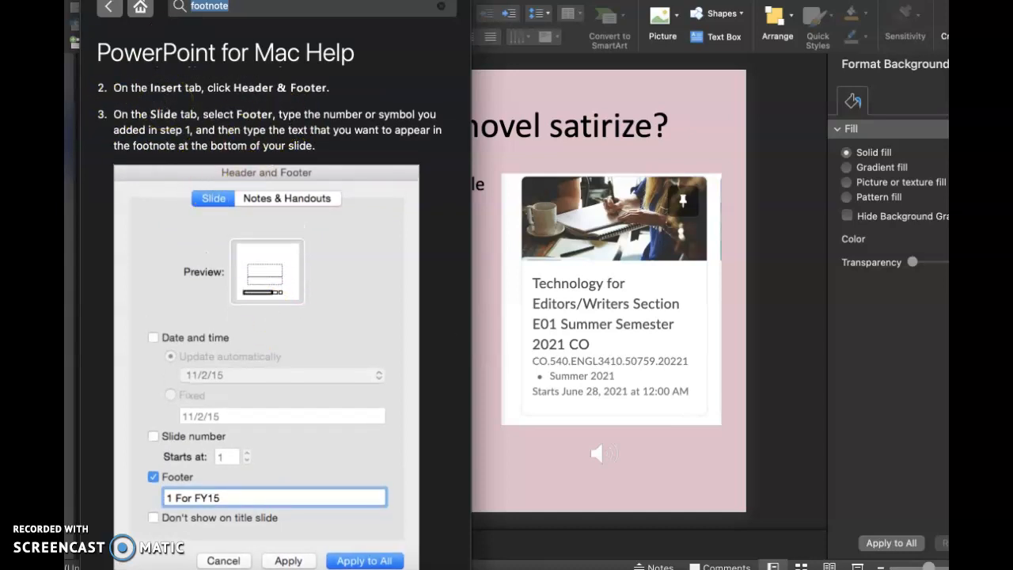
scroll(204, 373, "down", 1)
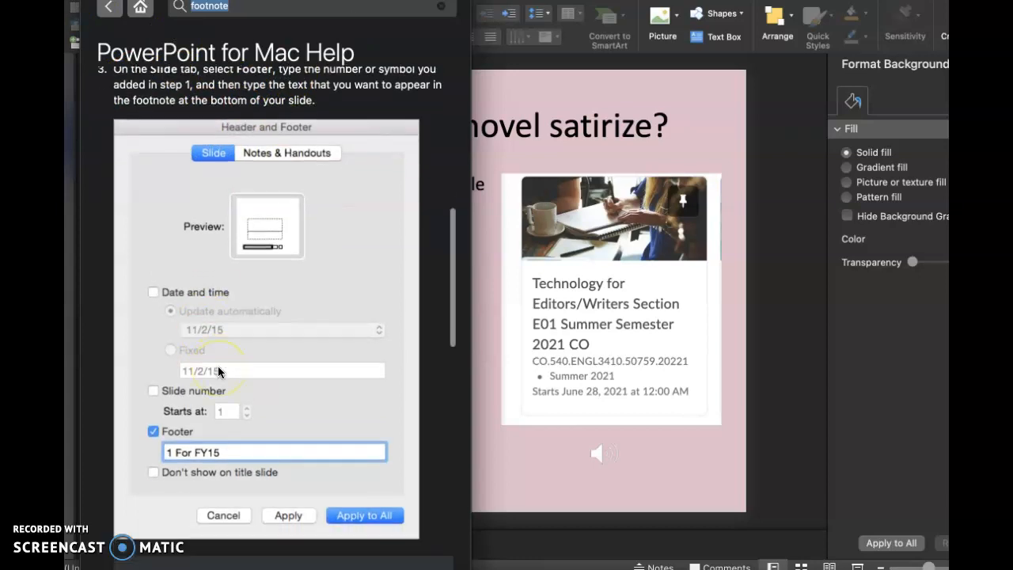
scroll(213, 372, "up", 10)
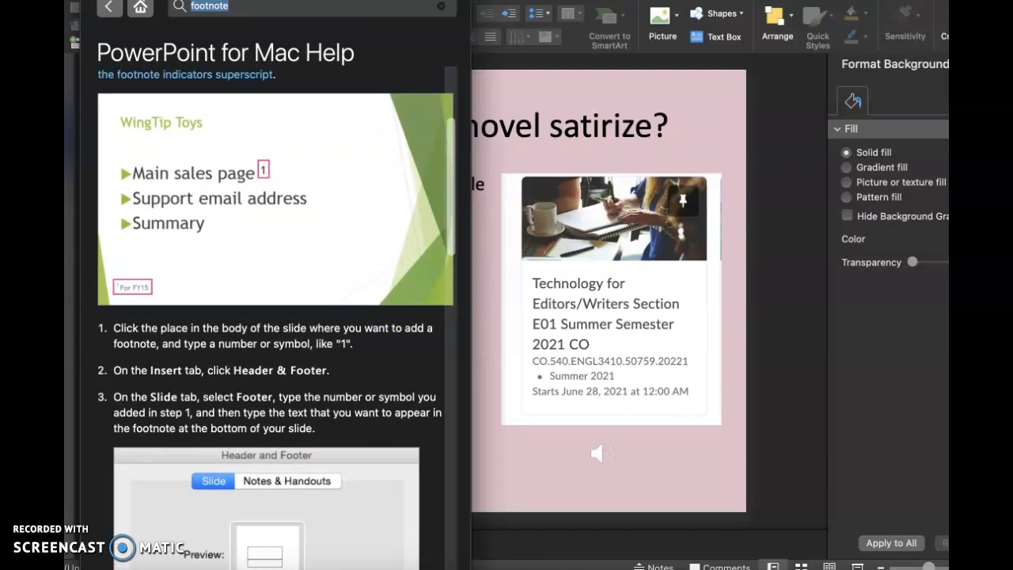
left_click_drag(250, 5, 237, 129)
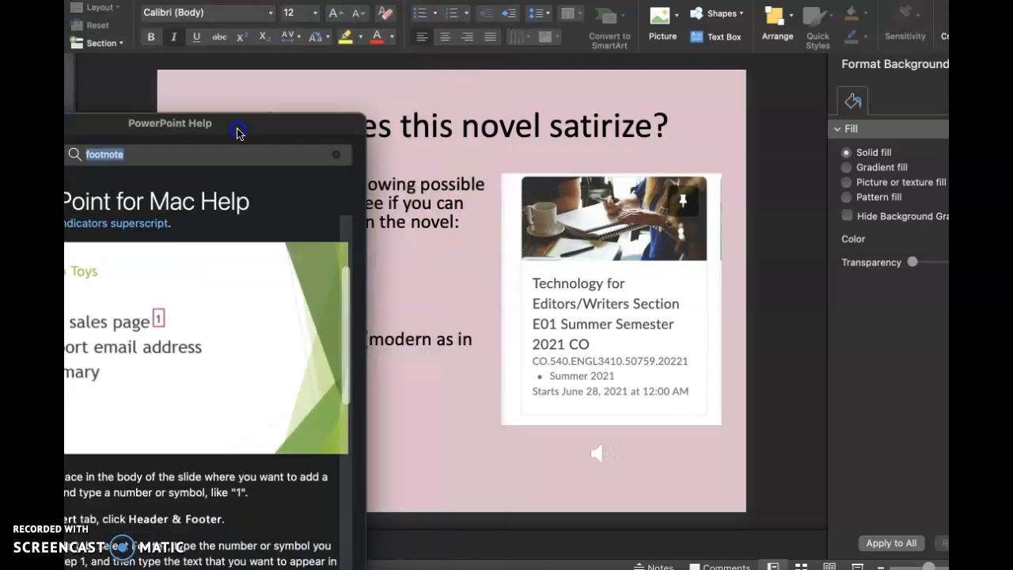
key("super+w")
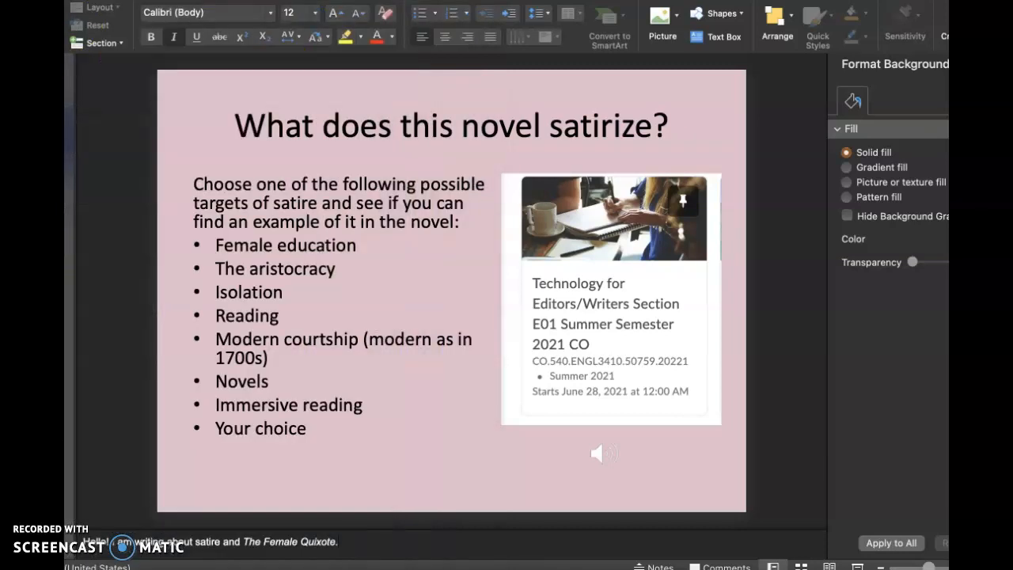
Step: Add a footer to the current slide only, containing the author's surname followed by a comma and "Satire." in quotation marks
left_click(87, 0)
left_click(107, 114)
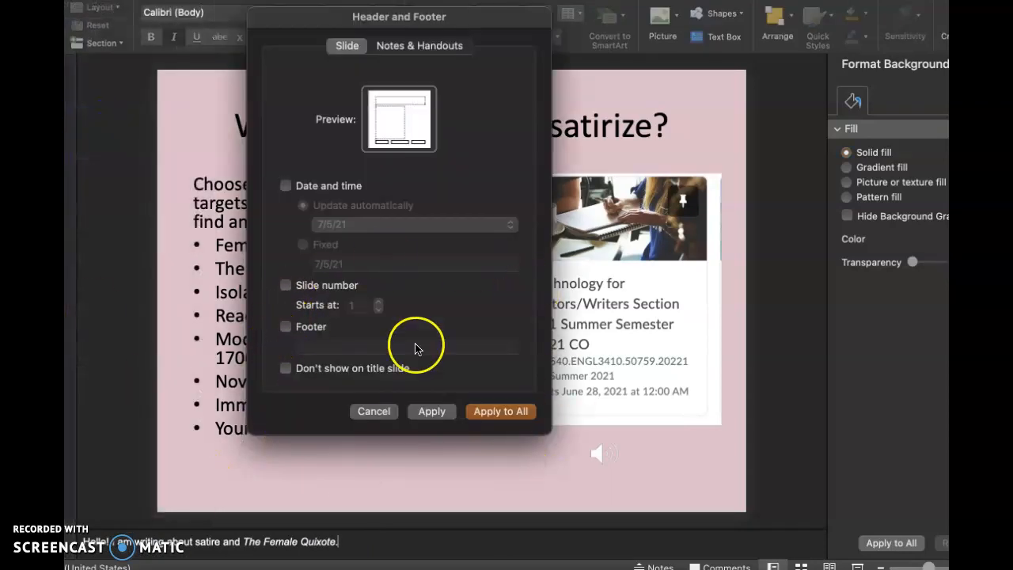
left_click(415, 44)
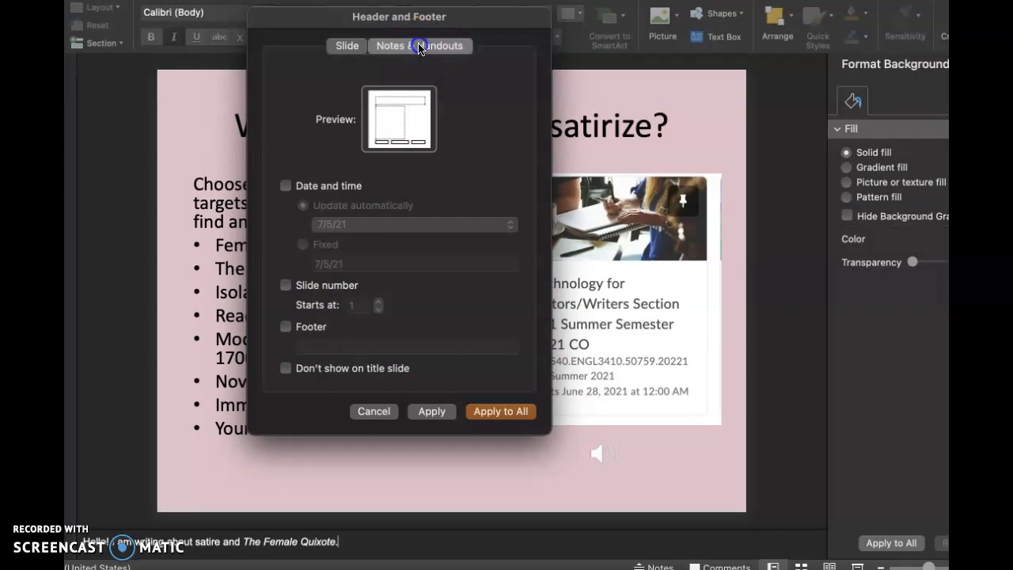
left_click(347, 46)
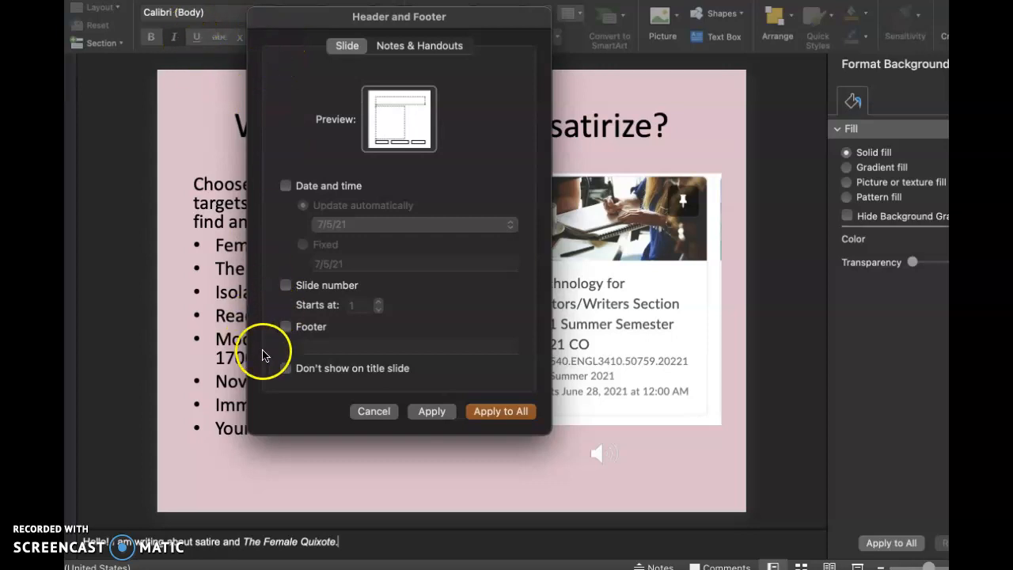
left_click(285, 326)
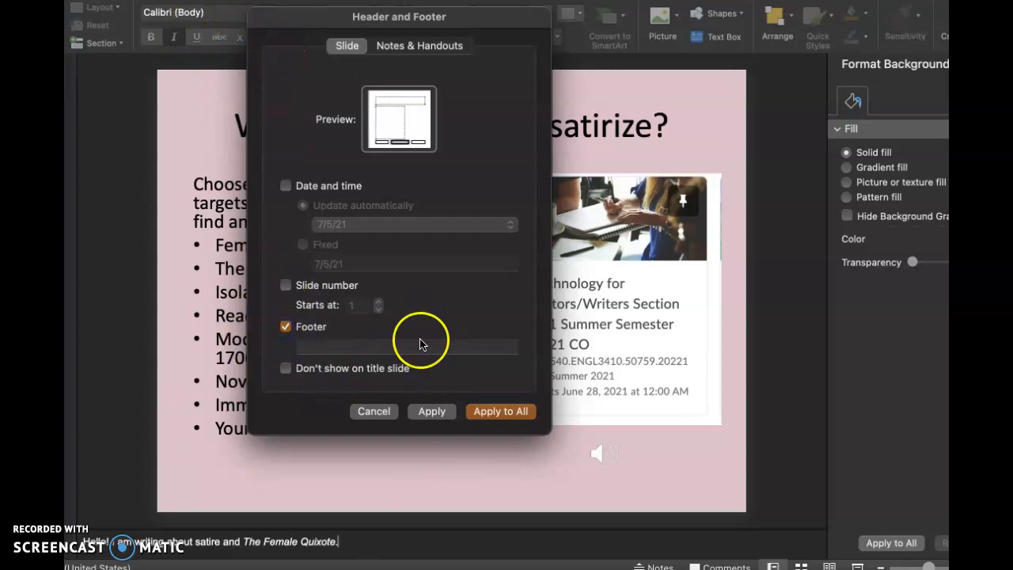
left_click(350, 346)
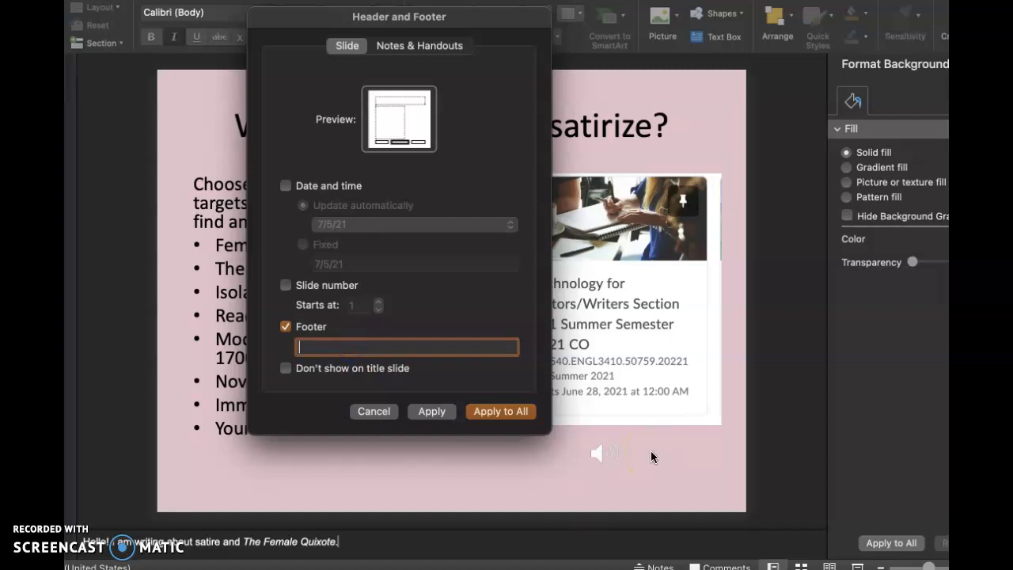
type("Miller,")
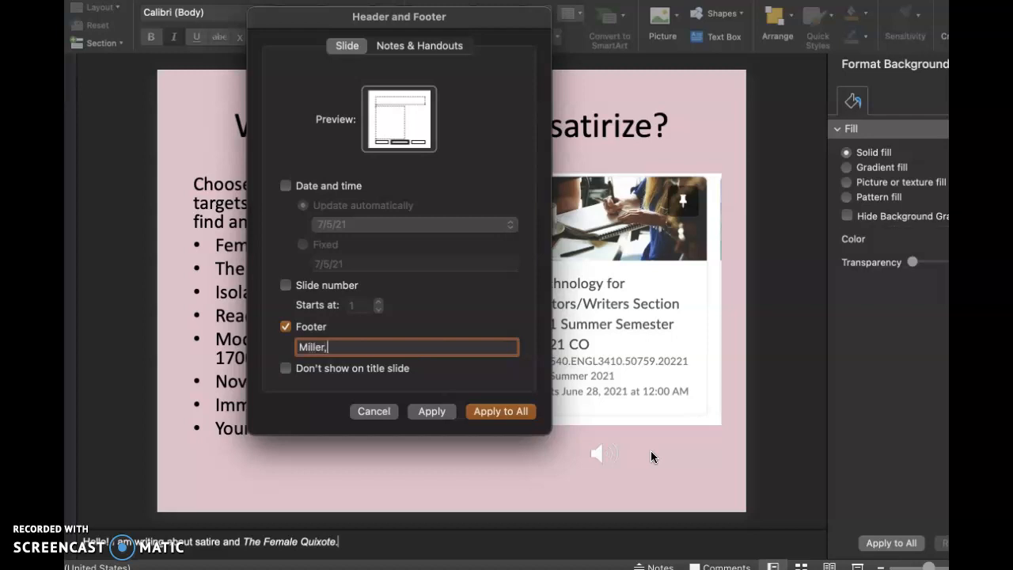
type(" \"Satire.\"")
left_click(432, 412)
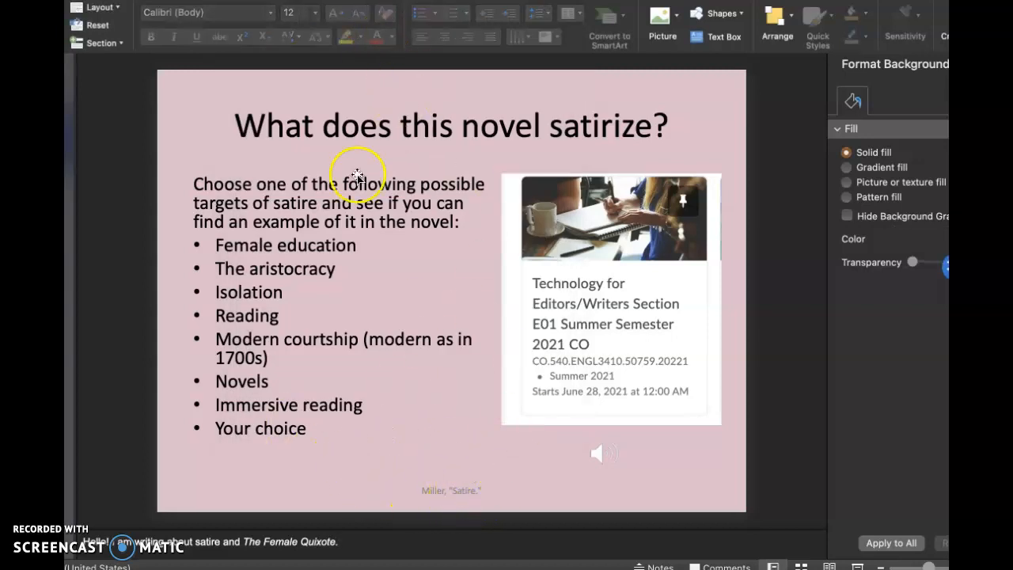
left_click(669, 117)
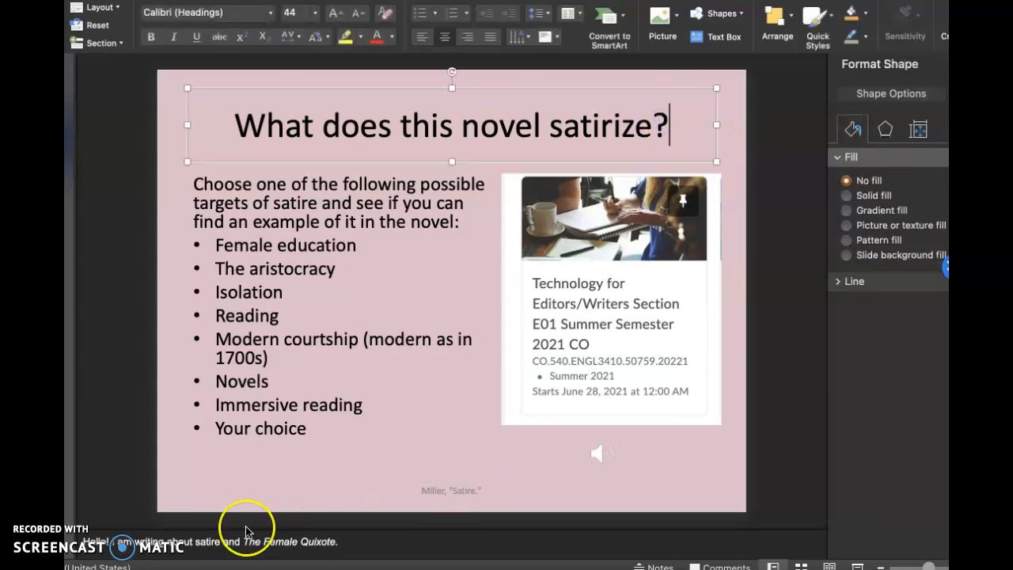
left_click(380, 546)
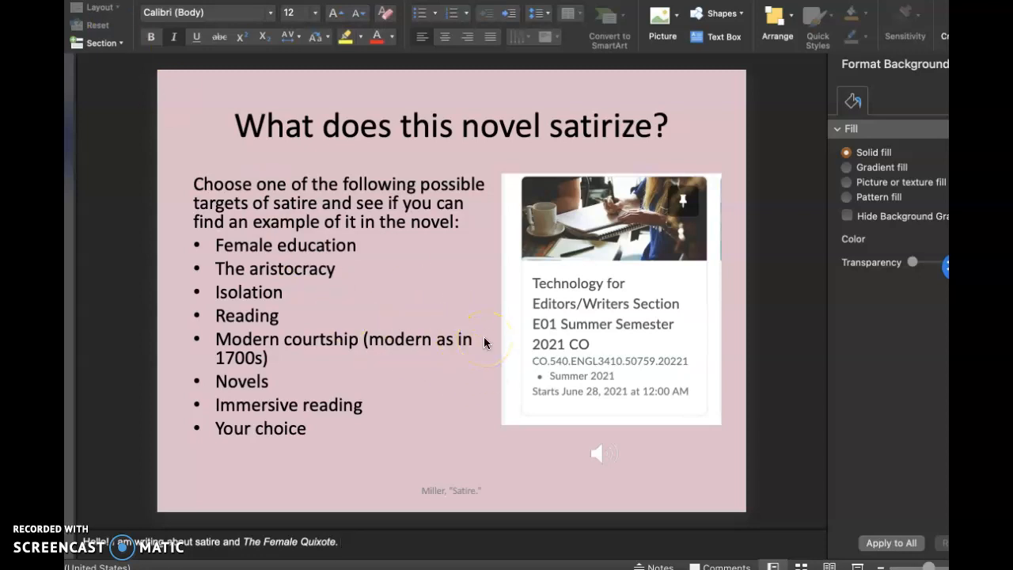
Step: Examine the Set Up Show options, including slide show monitor, slide range and custom show, and cancel without applying changes
left_click(323, 1)
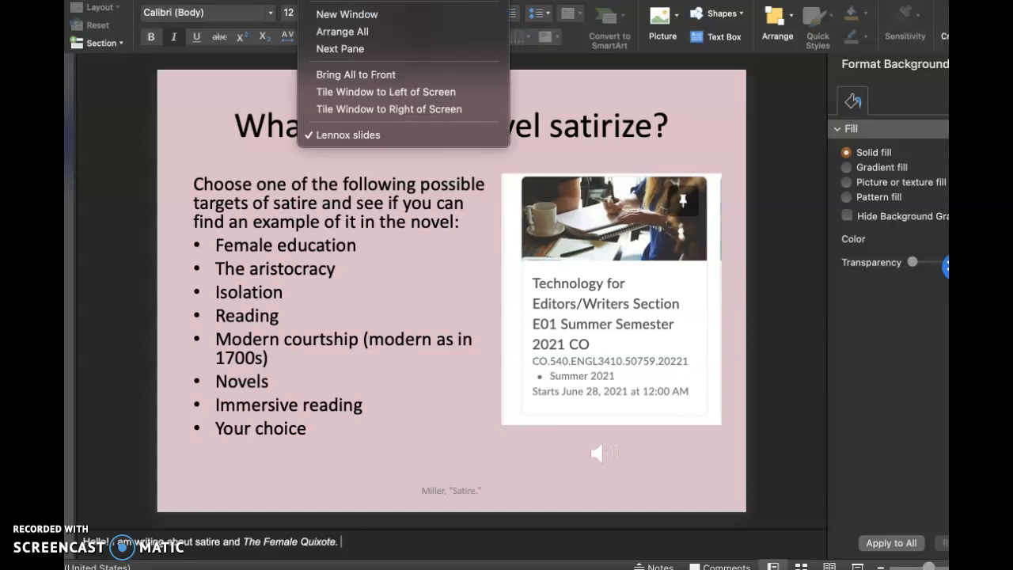
mouse_move(168, 0)
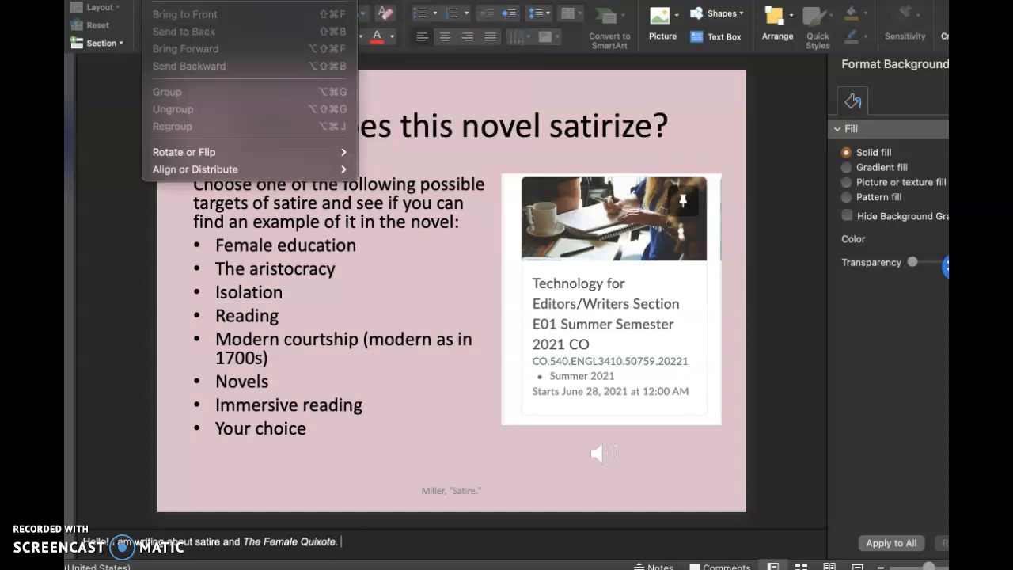
mouse_move(219, 1)
mouse_move(268, 1)
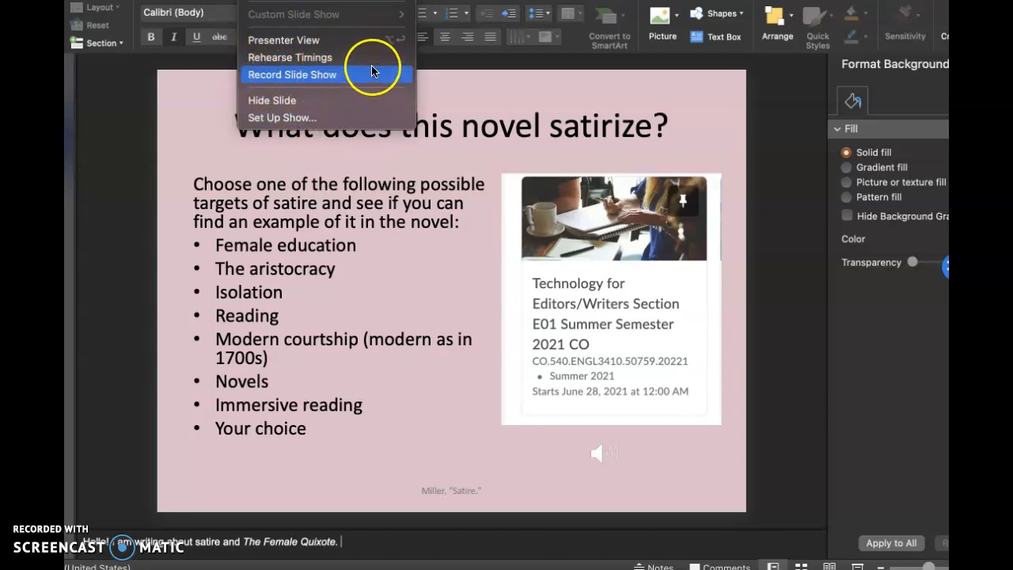
left_click(260, 117)
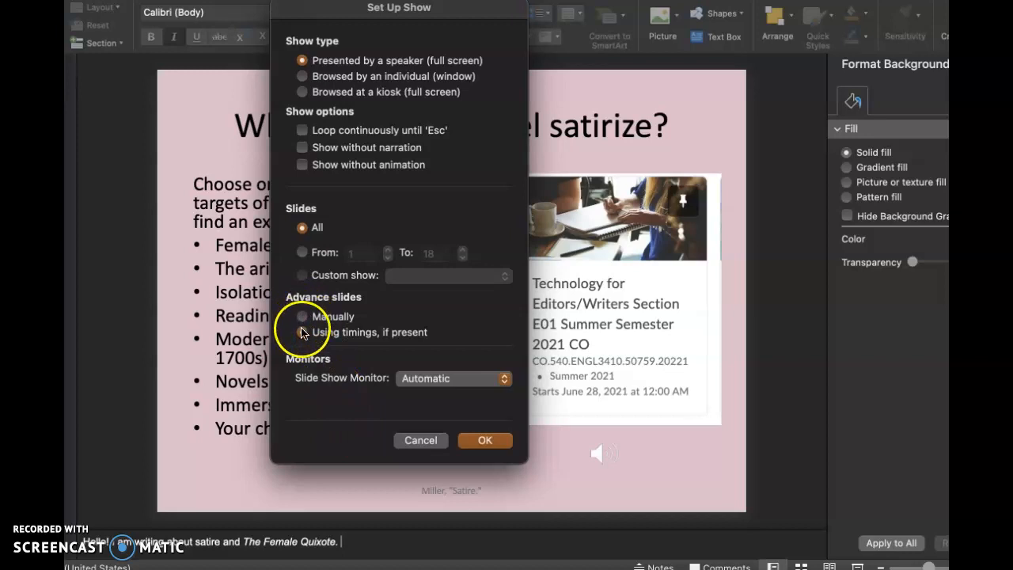
left_click(504, 381)
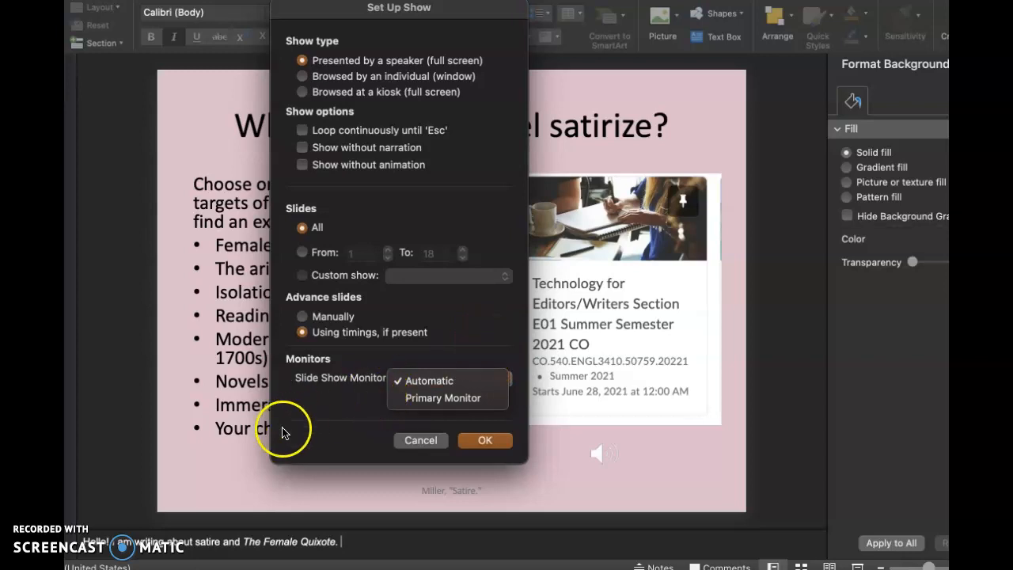
left_click(312, 430)
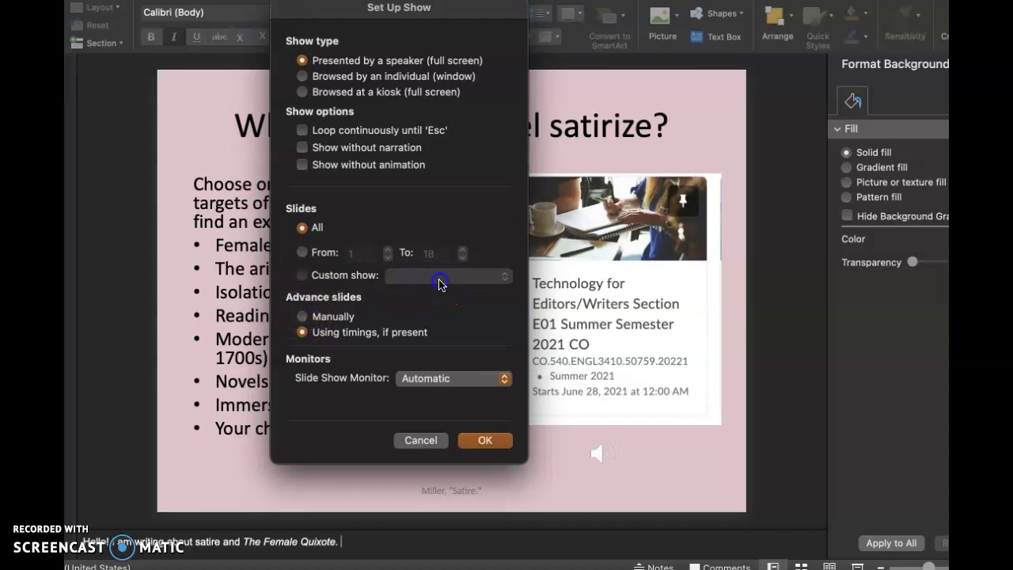
left_click(305, 276)
left_click(302, 253)
left_click(504, 276)
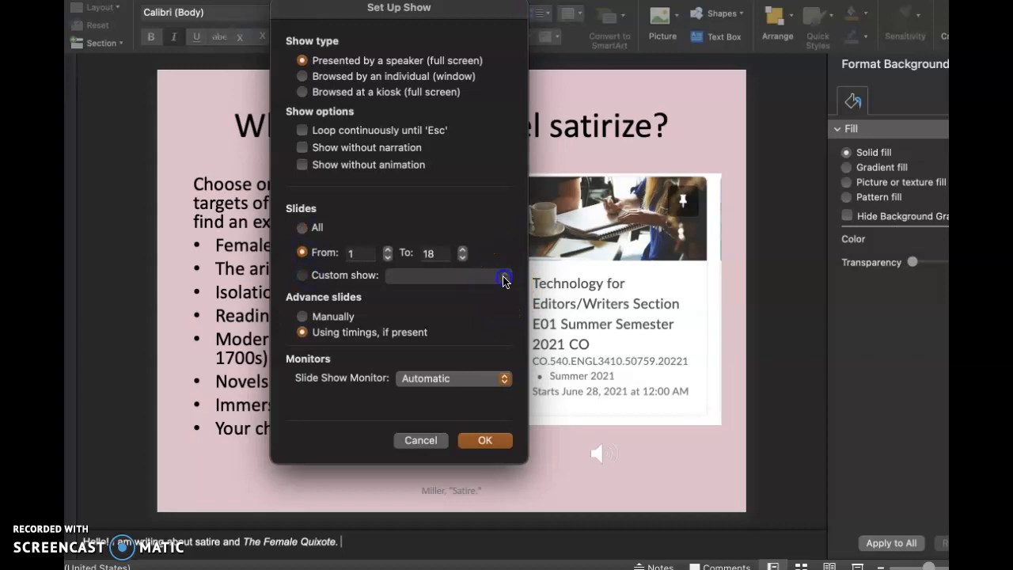
left_click(303, 228)
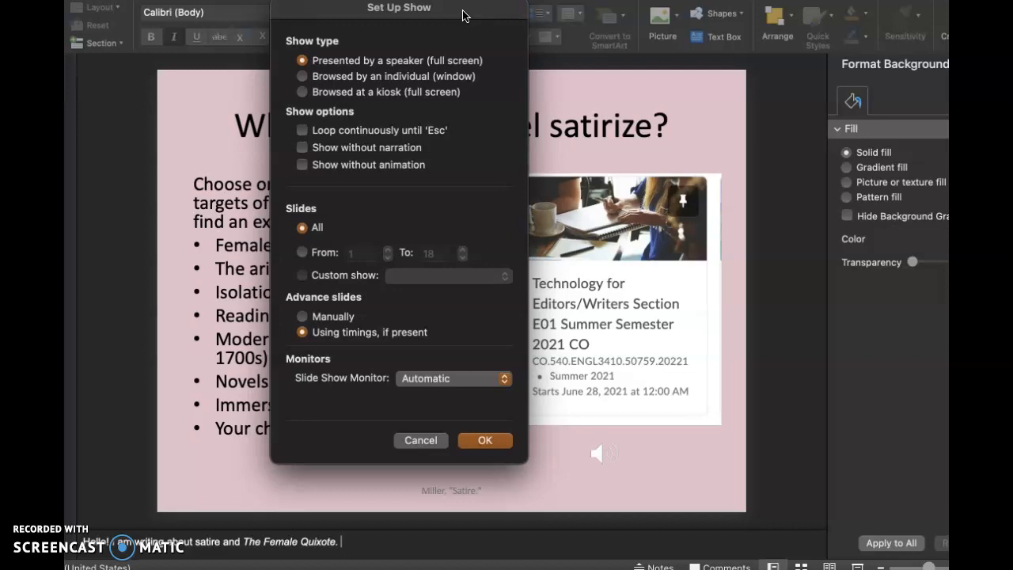
left_click(417, 440)
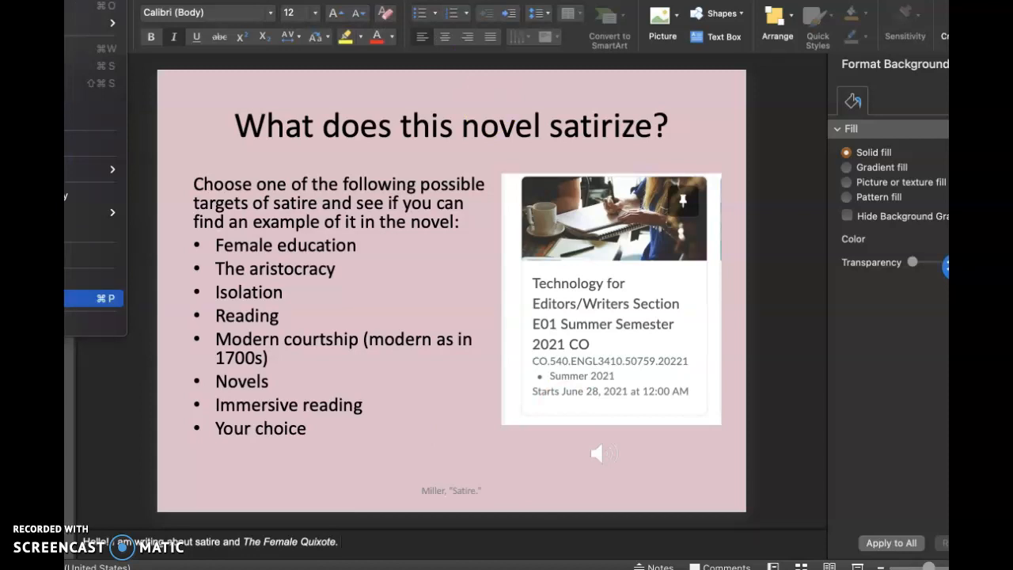
Step: Open the print settings, check the available layout choices, and set the print layout to Notes
key("Return")
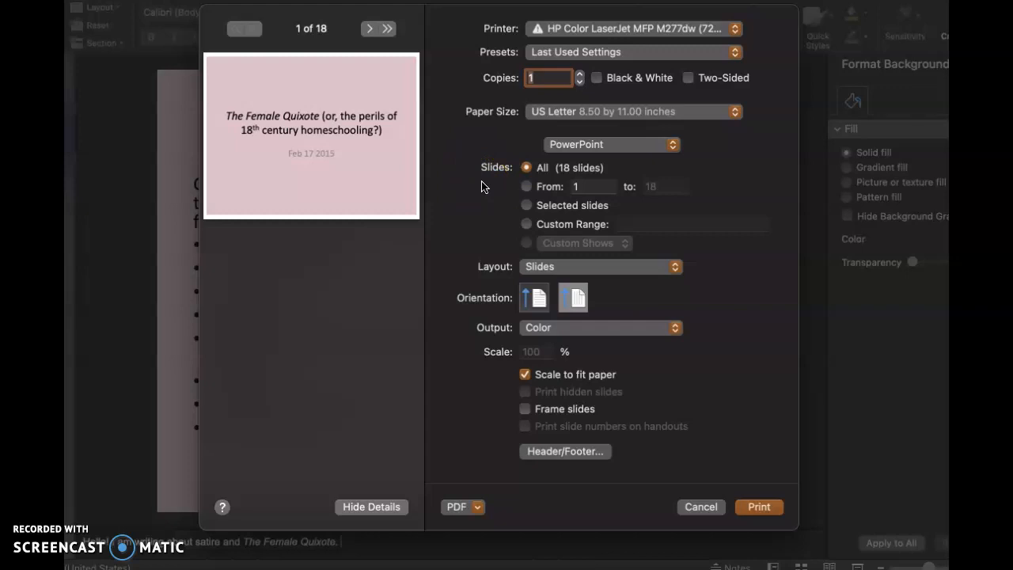
left_click(667, 144)
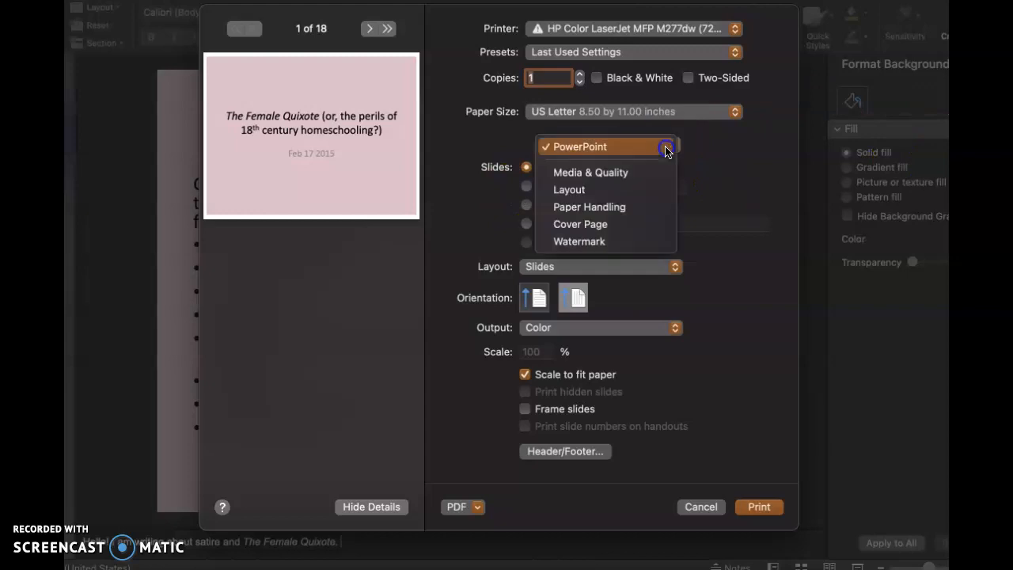
left_click(752, 156)
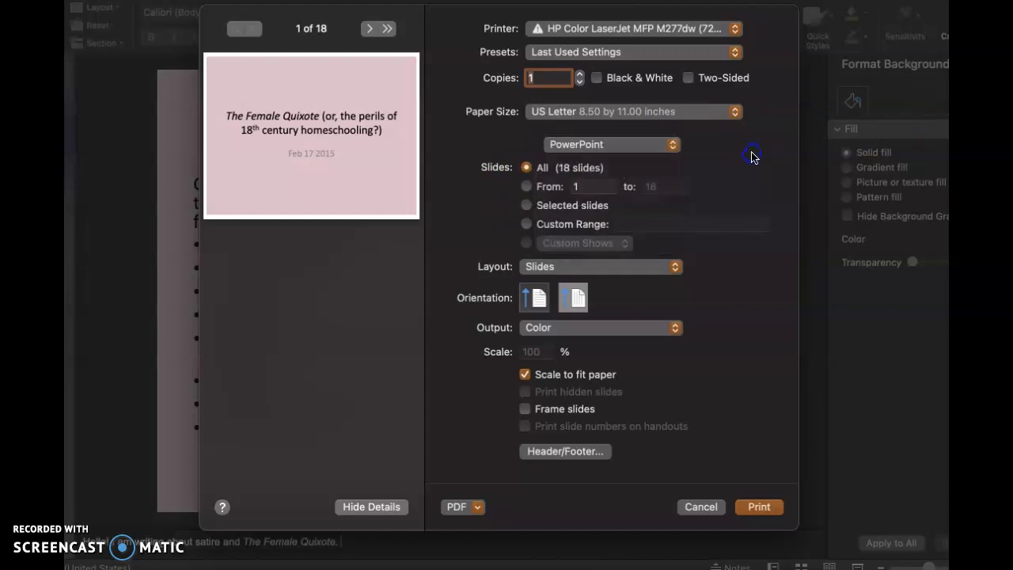
left_click(557, 270)
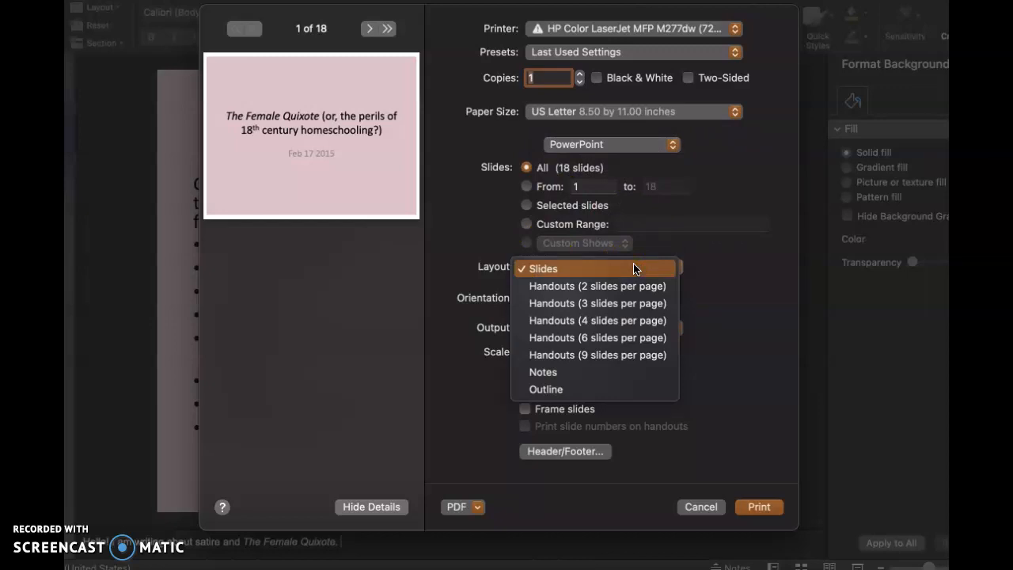
left_click(629, 267)
left_click(560, 376)
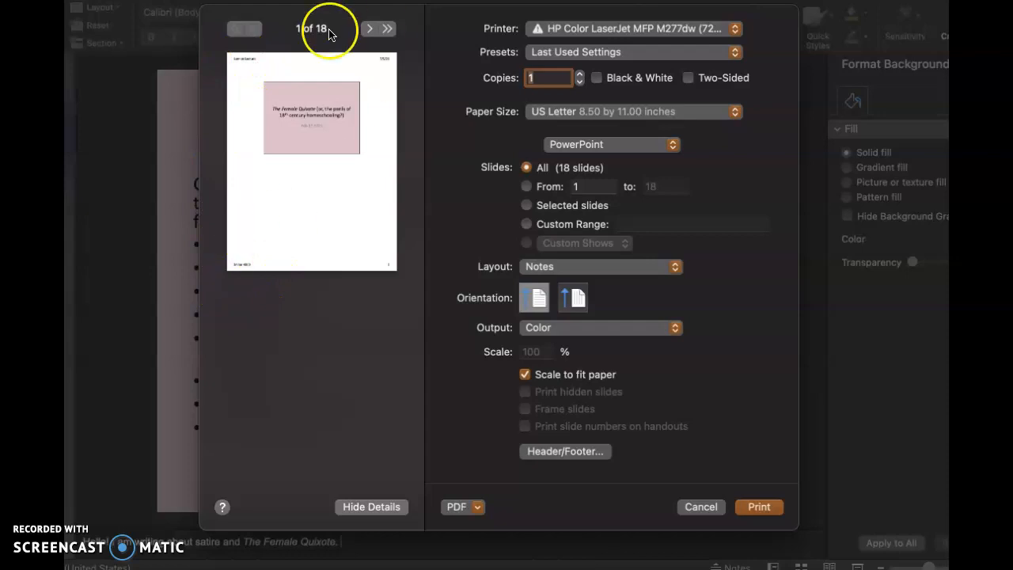
Step: Preview the notes pages up to page 10, and close the print settings without printing
left_click(369, 29)
left_click(369, 29)
left_click(369, 29)
left_click(369, 29)
left_click(368, 30)
left_click(369, 29)
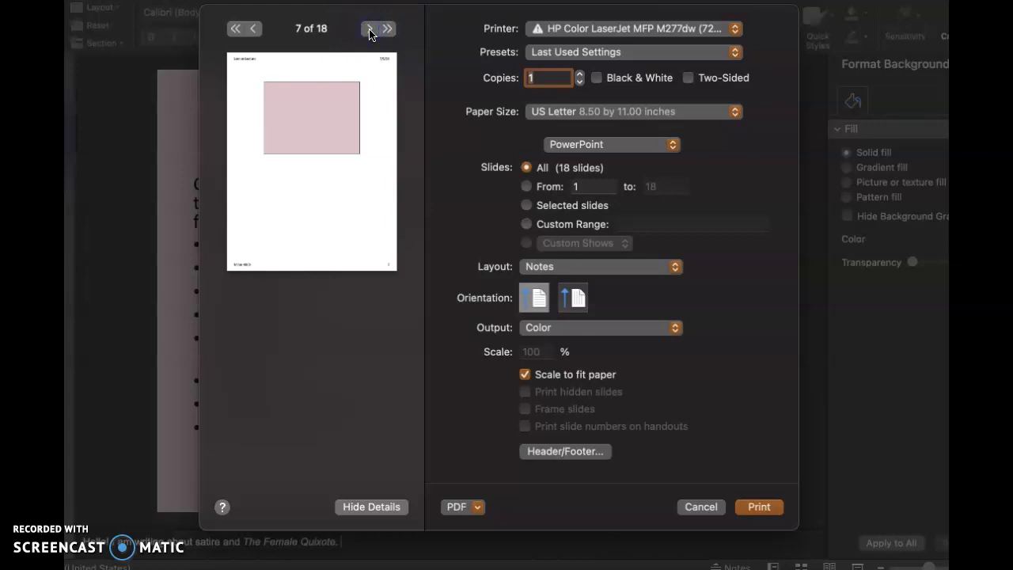
left_click(369, 29)
left_click(369, 29)
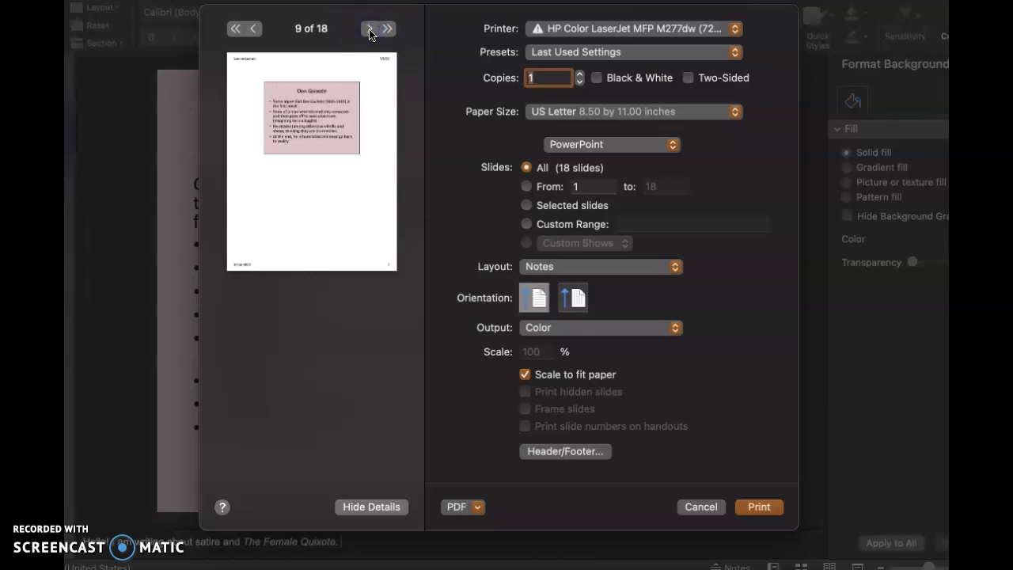
left_click(369, 29)
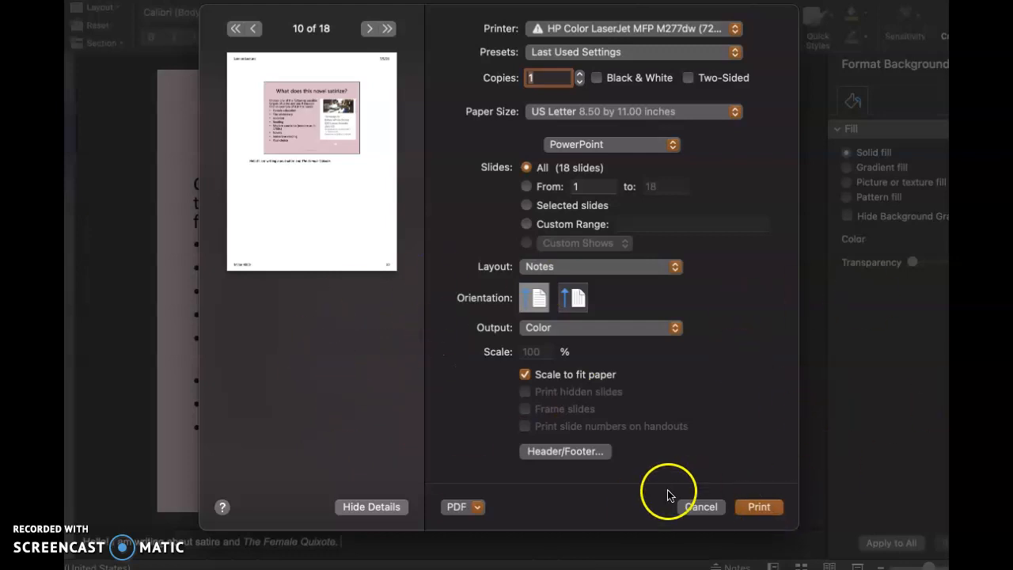
left_click(698, 506)
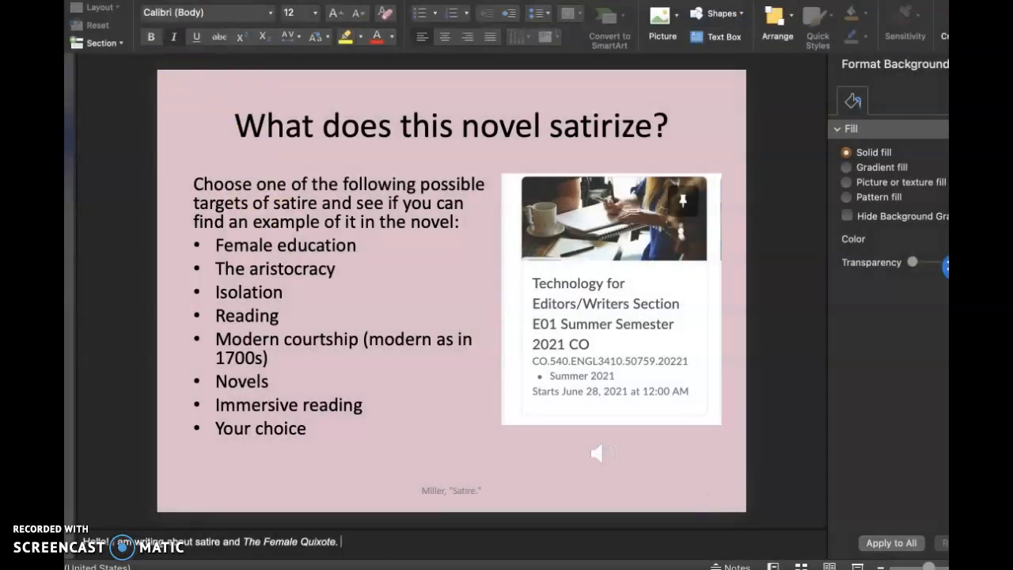